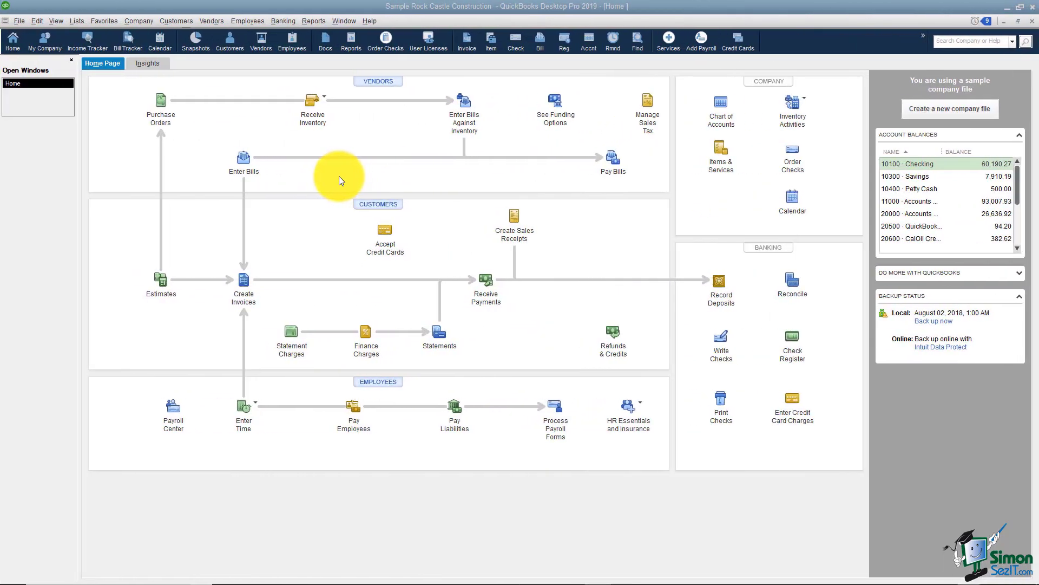
# Step: Browse the Banking and Company memorized report groups, then close the memorized report list
pyautogui.click(311, 21)
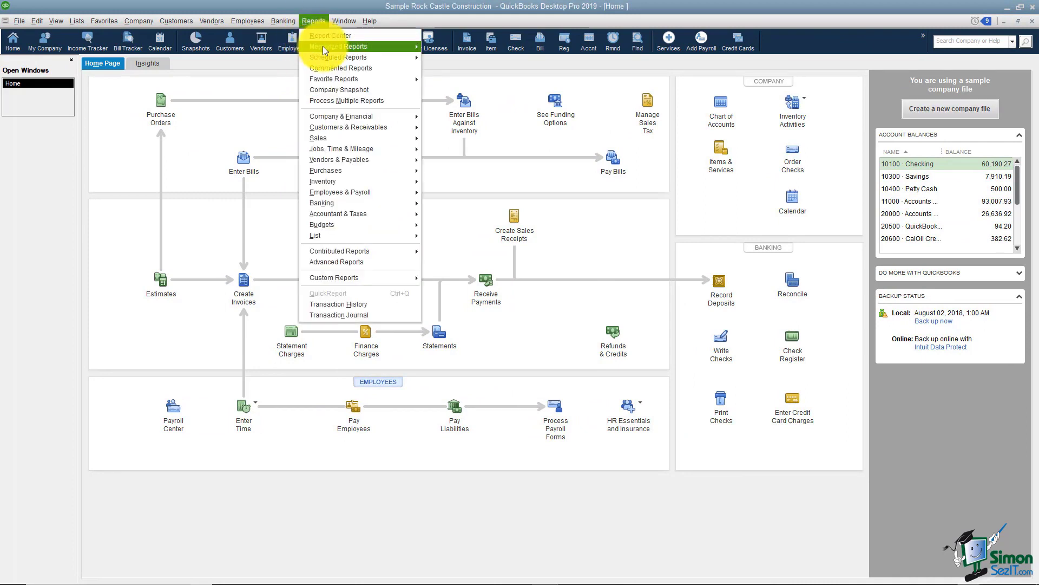
pyautogui.moveTo(323, 48)
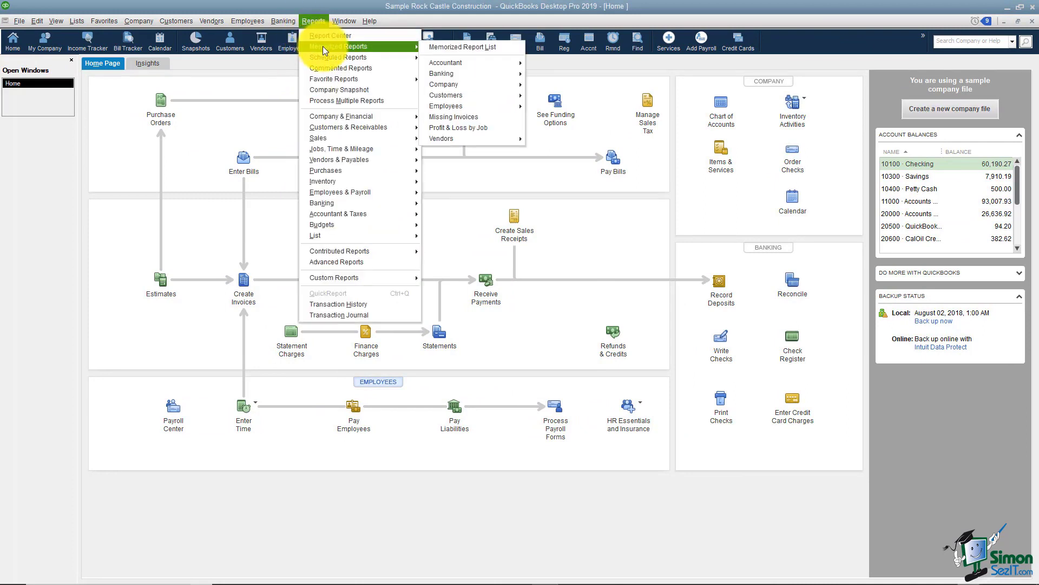
pyautogui.click(440, 48)
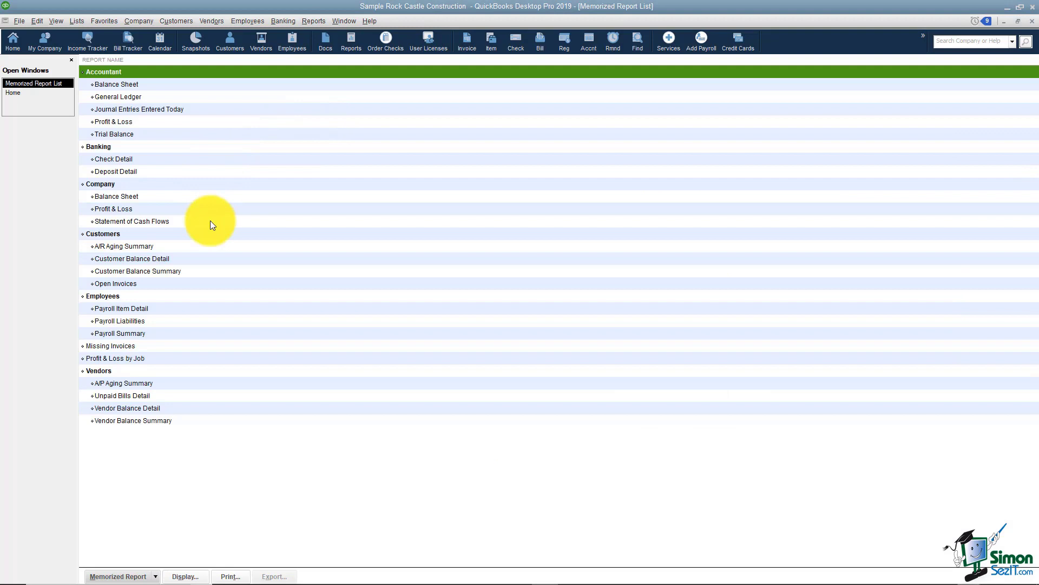
pyautogui.click(119, 147)
pyautogui.click(127, 184)
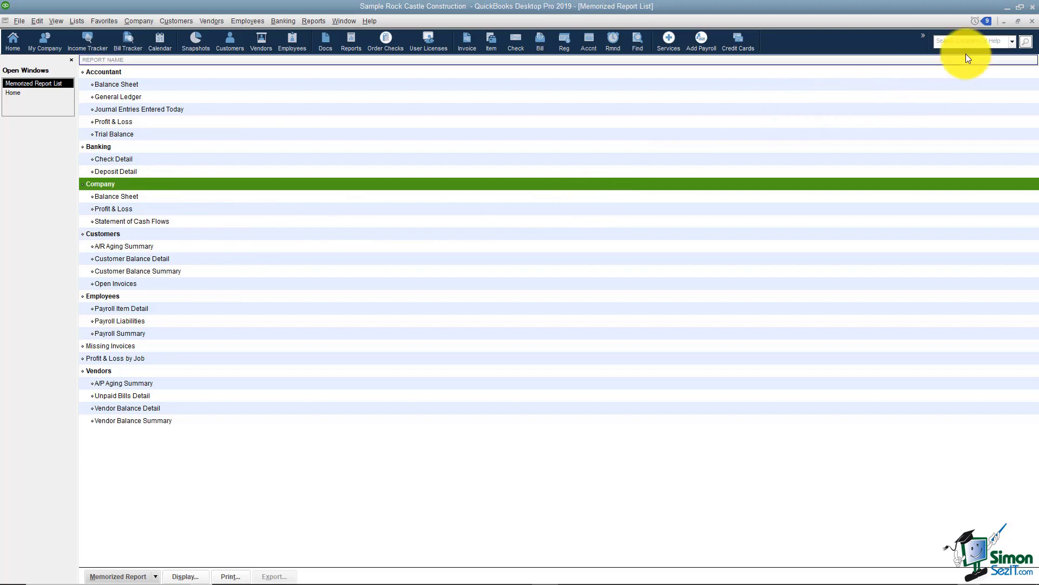
pyautogui.click(1032, 21)
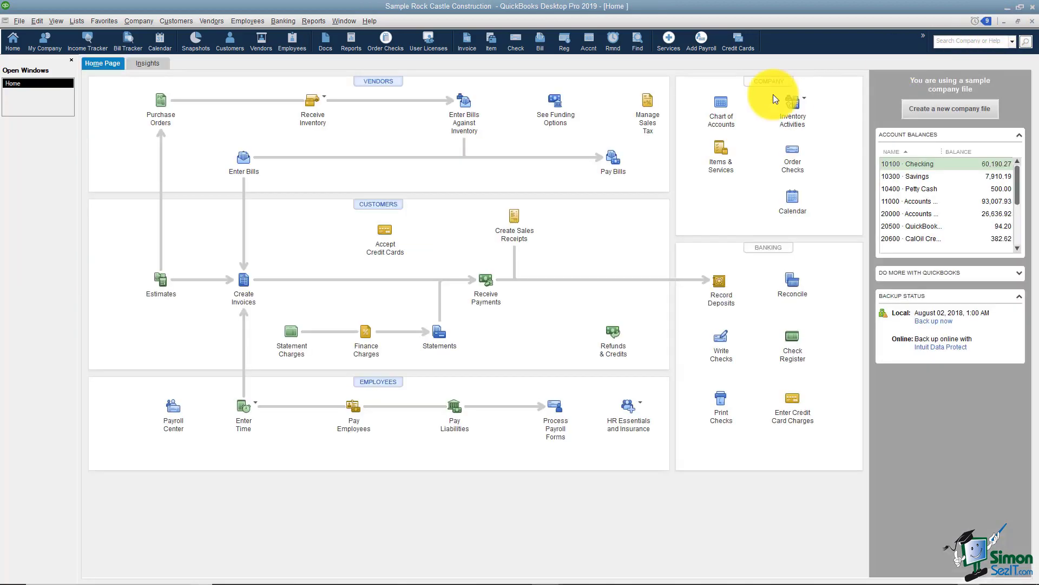
# Step: Open the Customer Balance Detail report from Customers & Receivables reports
pyautogui.click(312, 21)
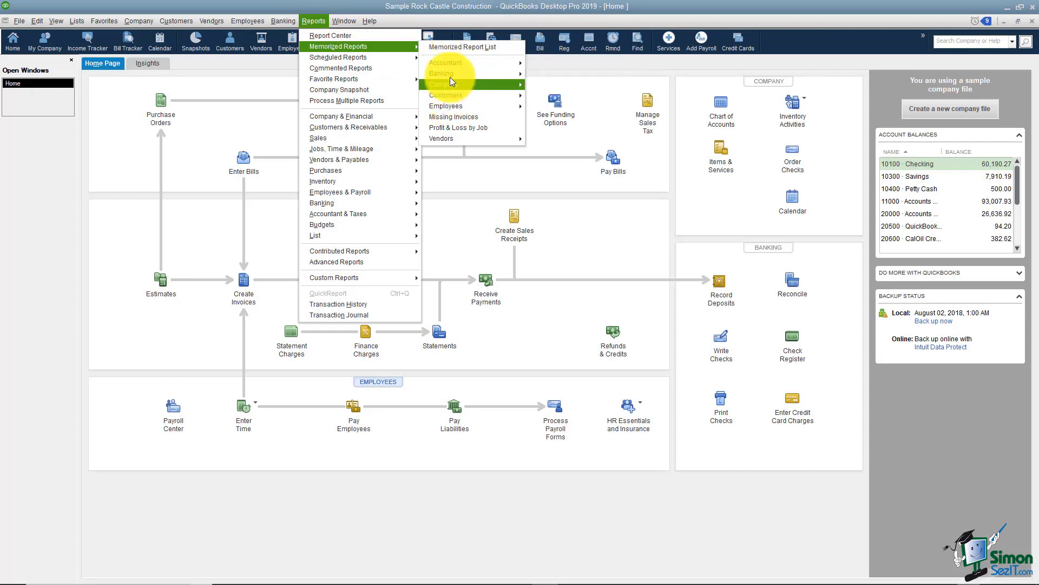
pyautogui.moveTo(451, 64)
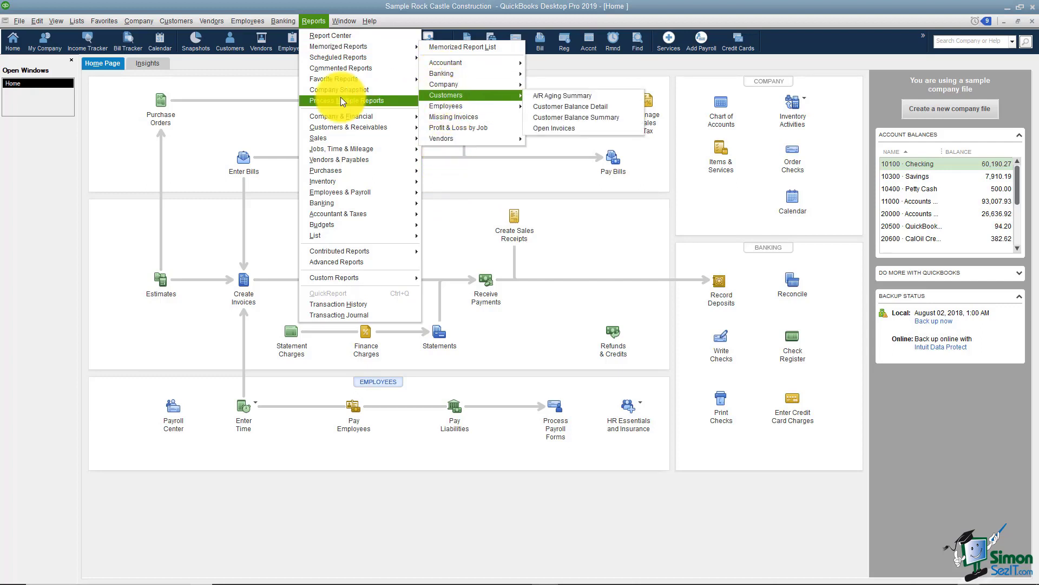
pyautogui.click(278, 85)
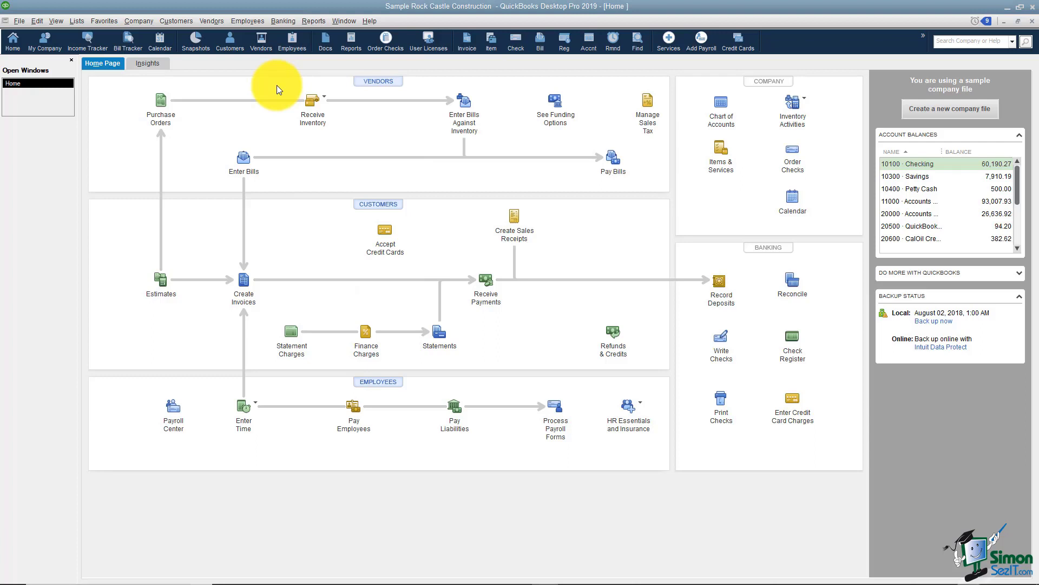
pyautogui.click(312, 22)
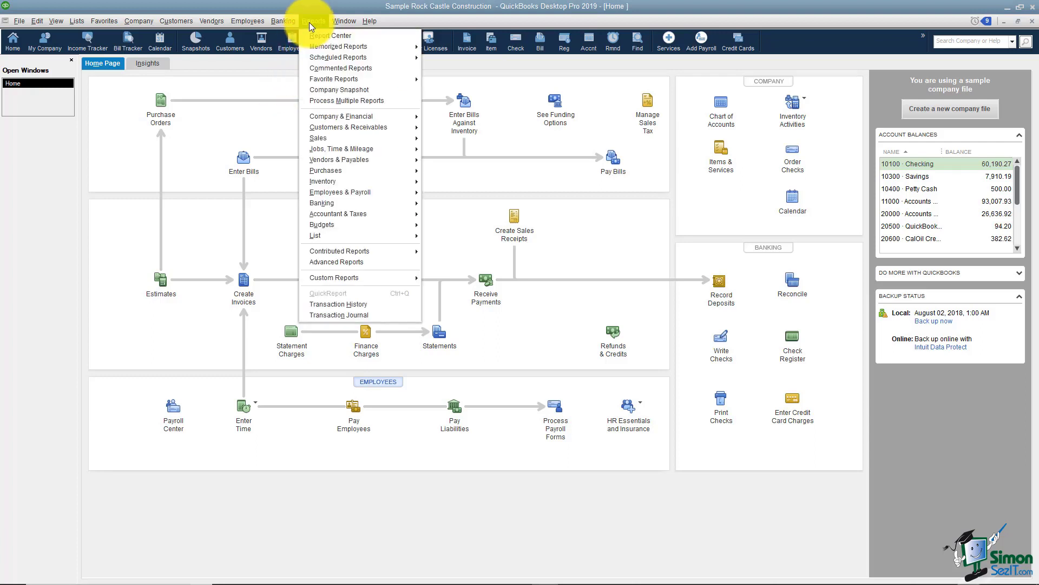
pyautogui.moveTo(327, 128)
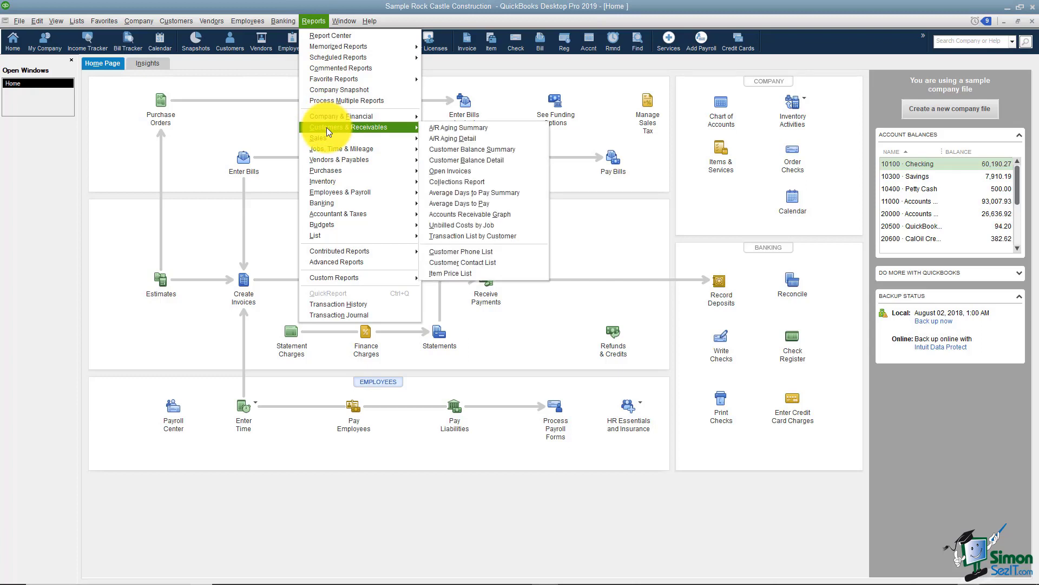
pyautogui.click(458, 159)
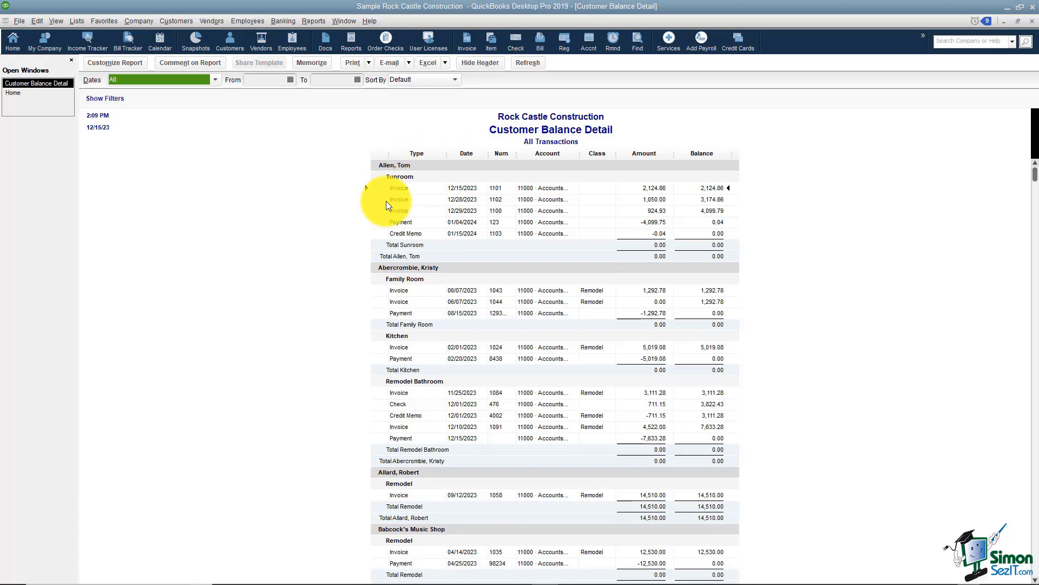
# Step: Filter the Customer Balance Detail report by Name to a single customer
pyautogui.click(134, 61)
pyautogui.click(176, 123)
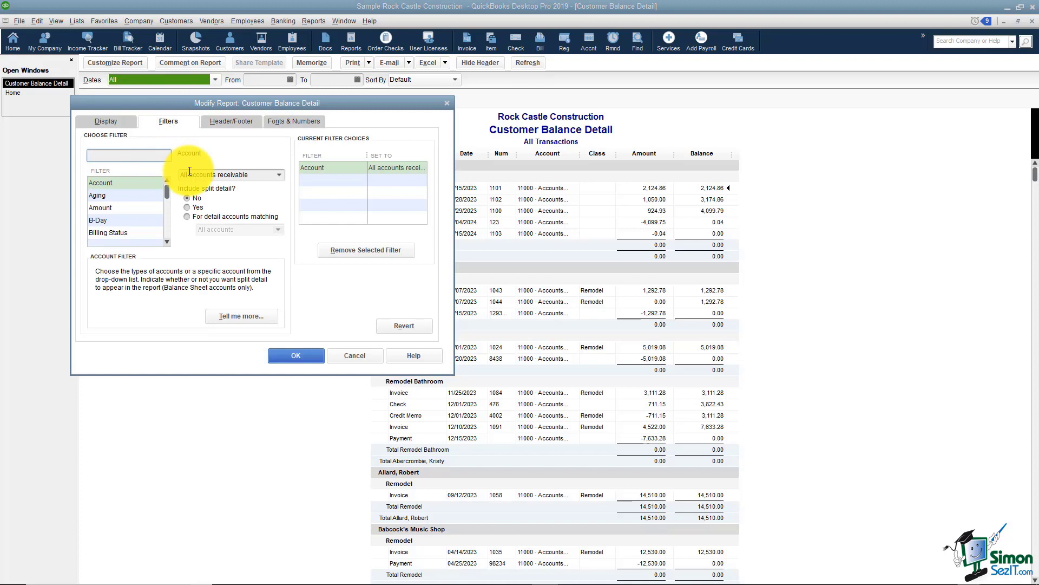
pyautogui.write('nam')
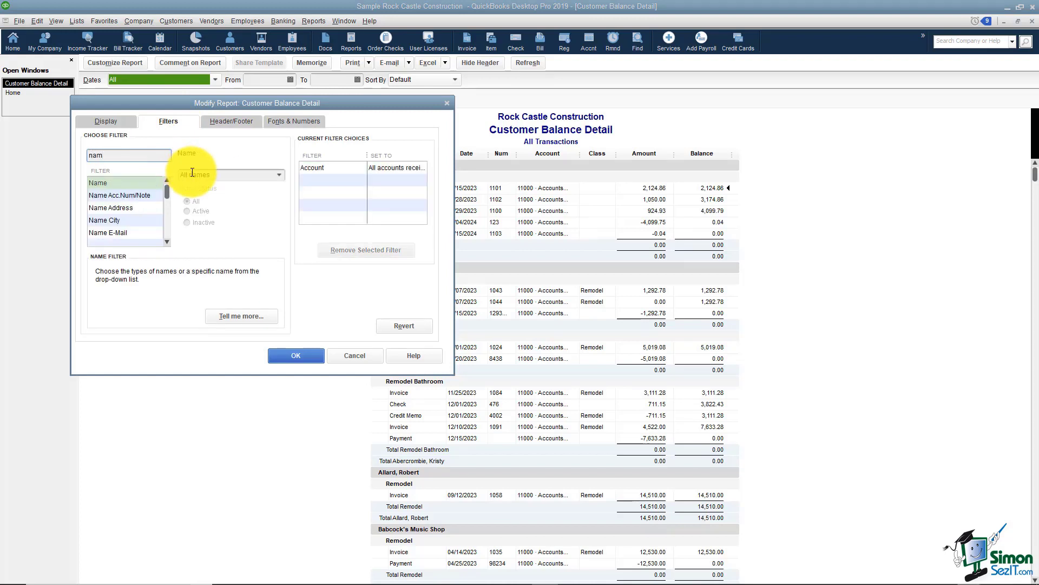
pyautogui.click(260, 175)
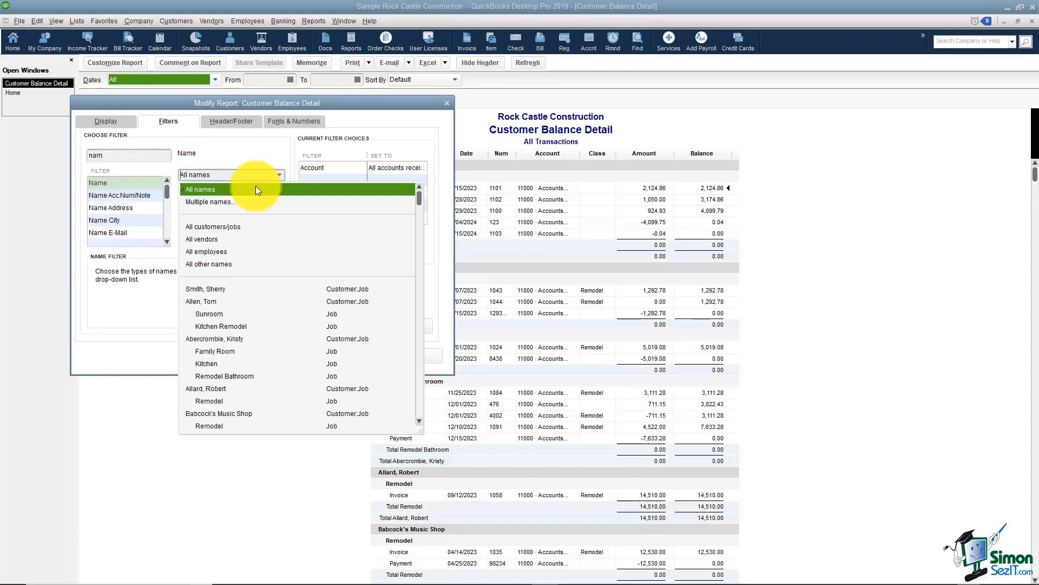
pyautogui.click(213, 299)
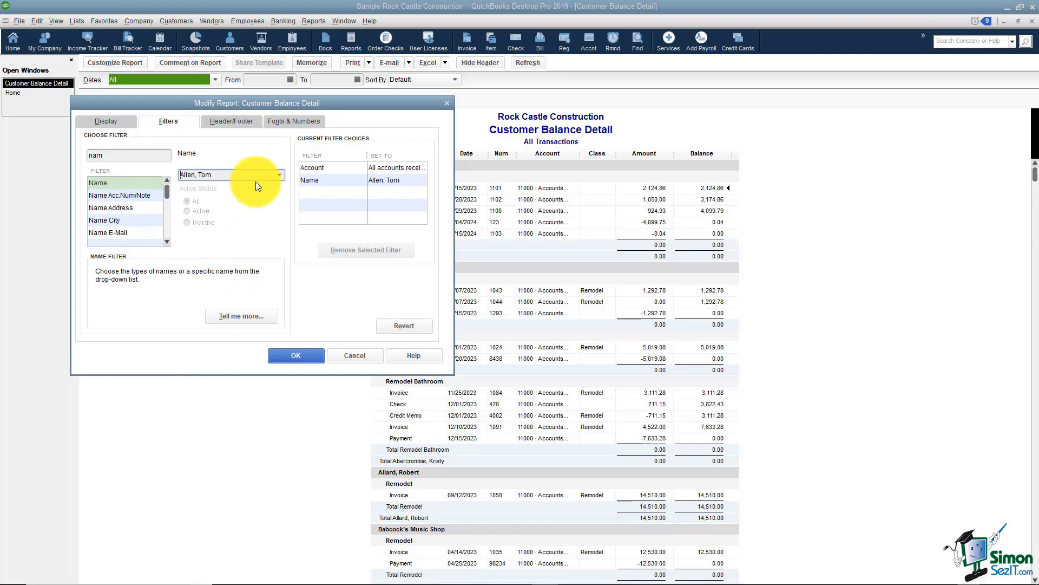
# Step: Retitle the report with the customer's name and show negative numbers in bright red
pyautogui.click(231, 123)
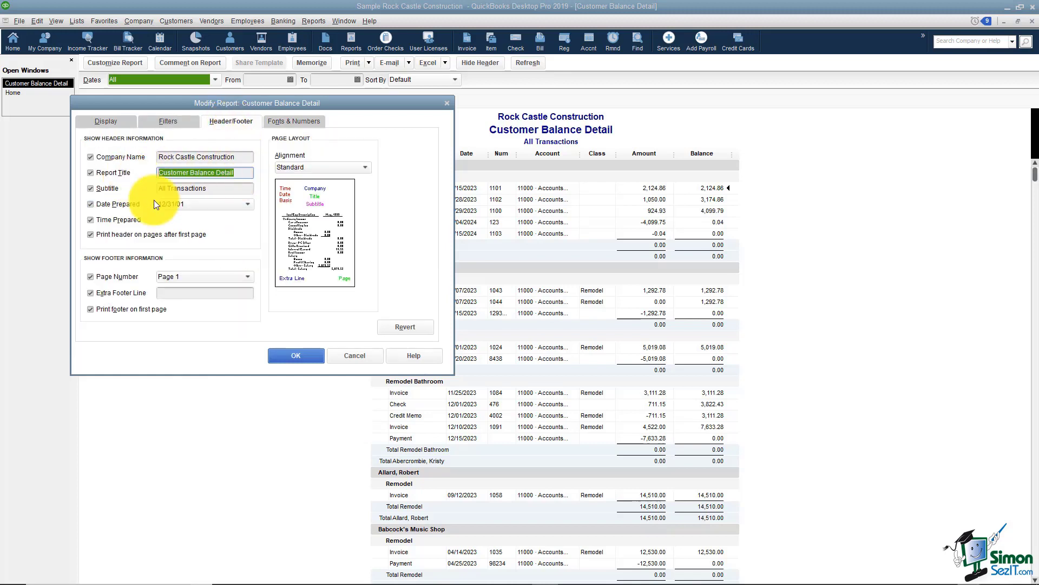
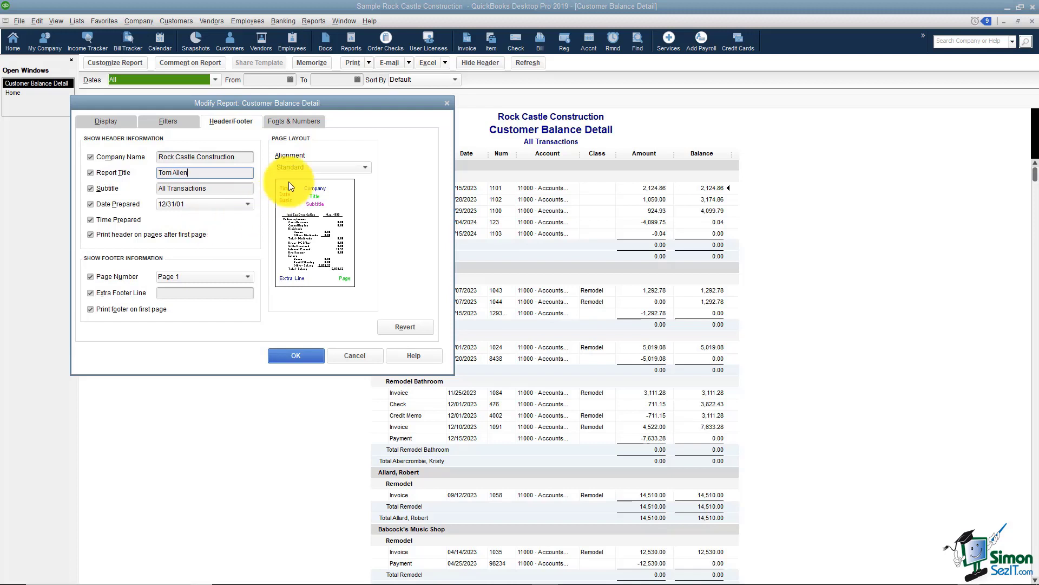
pyautogui.click(297, 123)
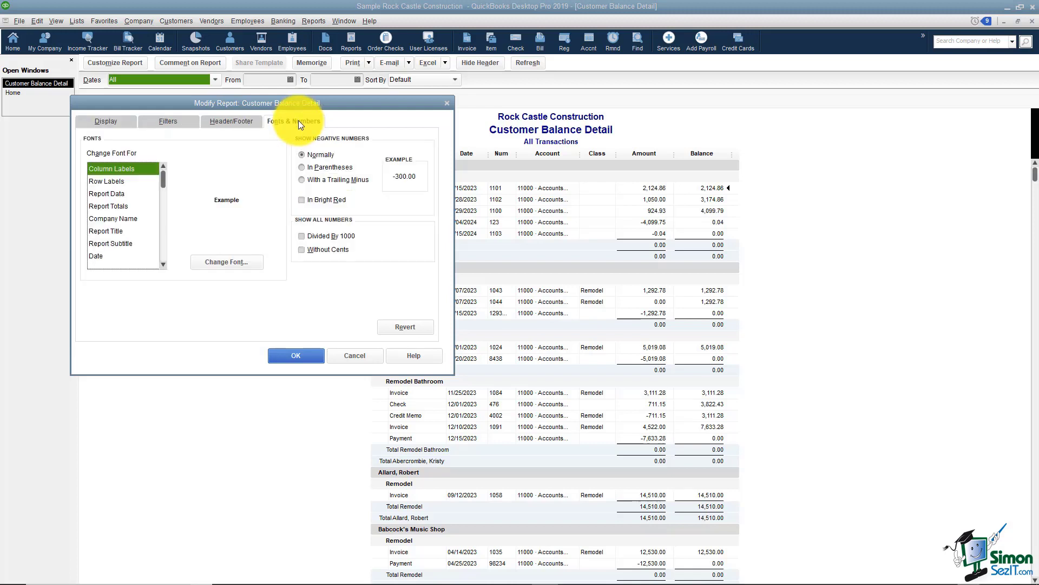
pyautogui.click(303, 201)
pyautogui.click(304, 357)
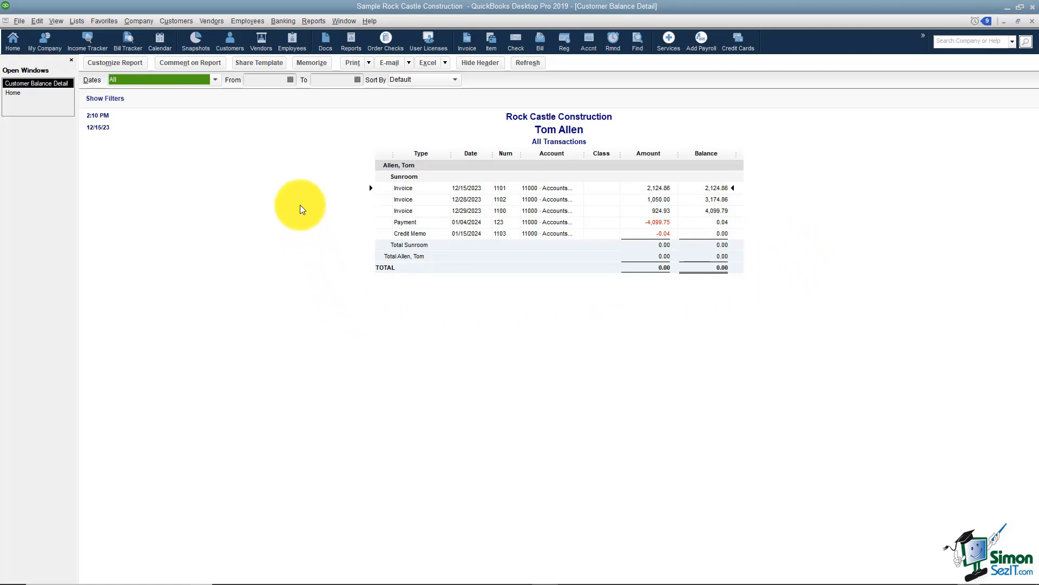
# Step: Memorize the report under the customer's name, saved in the Customers memorized report group
pyautogui.click(309, 62)
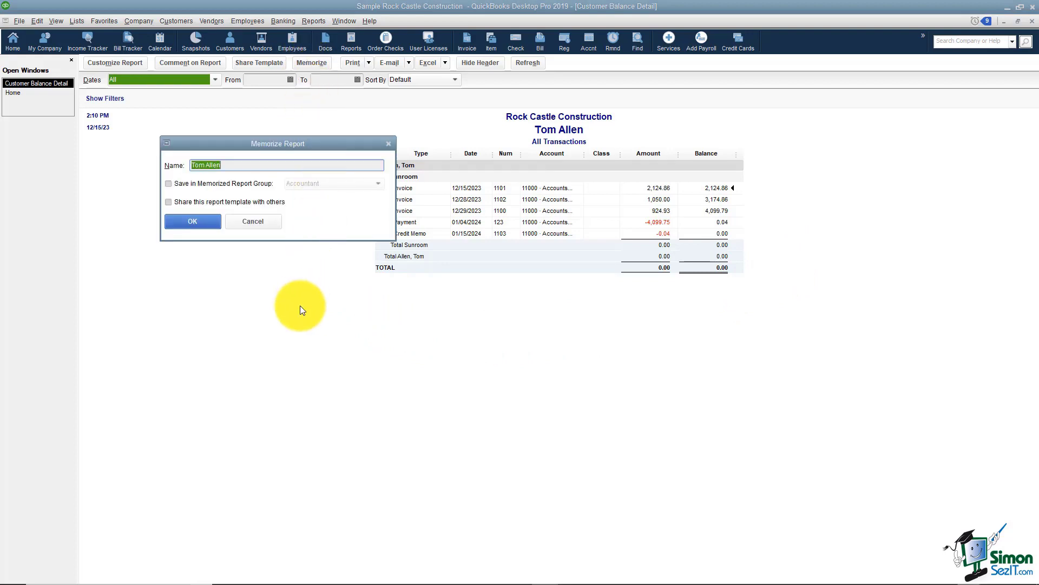
pyautogui.click(266, 168)
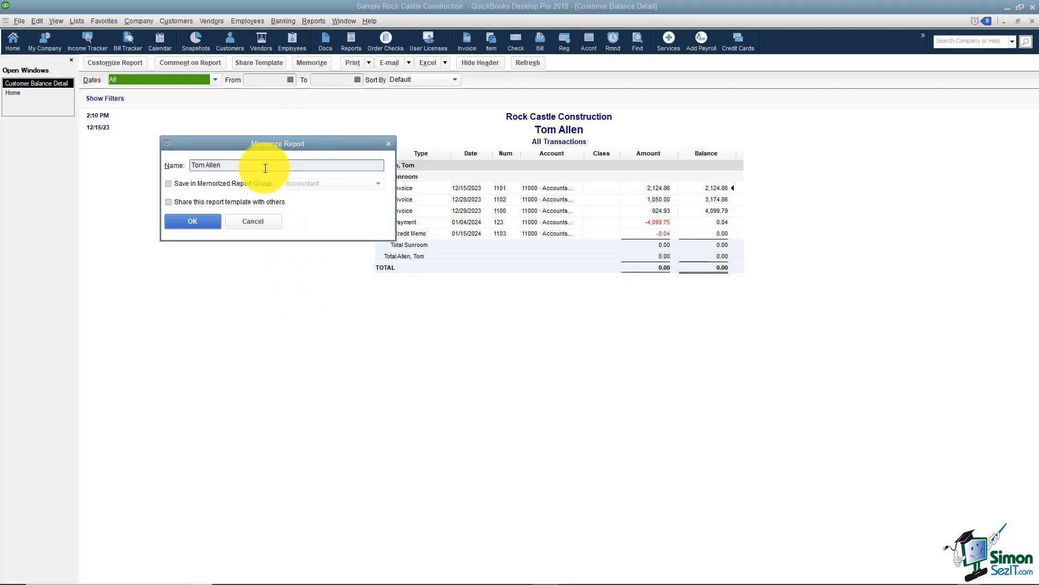
pyautogui.click(168, 183)
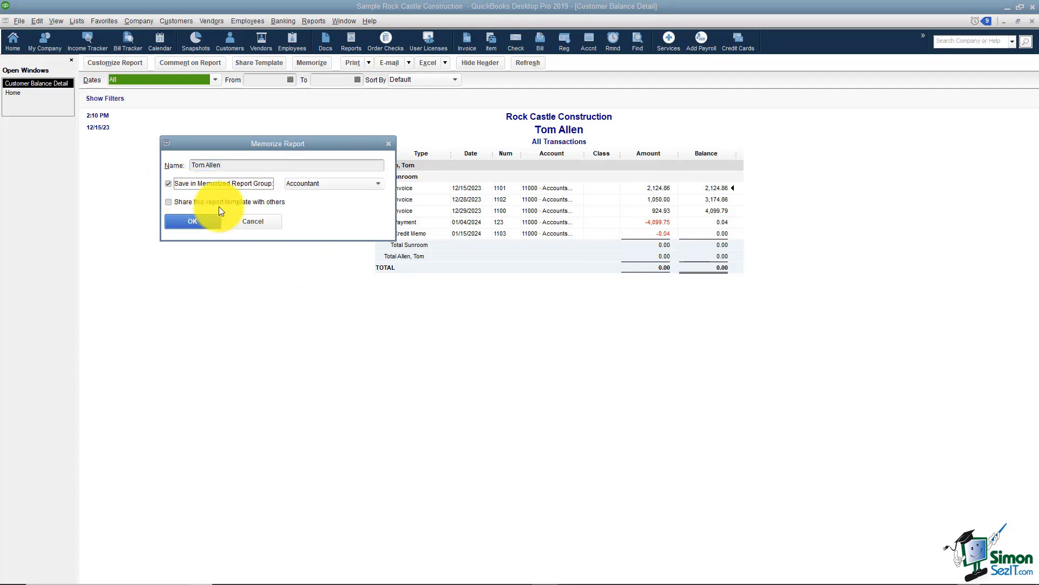
pyautogui.click(376, 186)
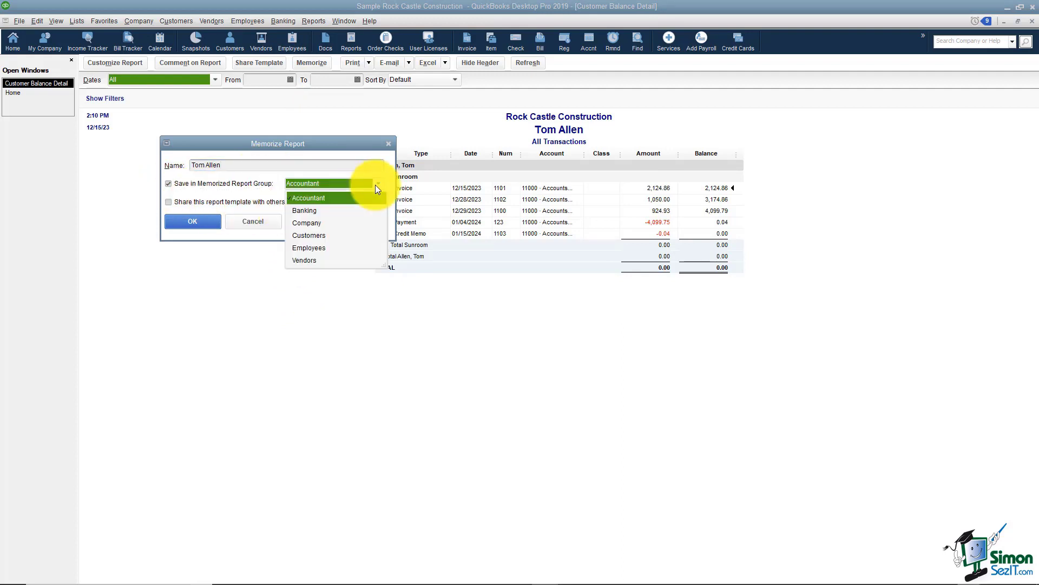
pyautogui.click(308, 236)
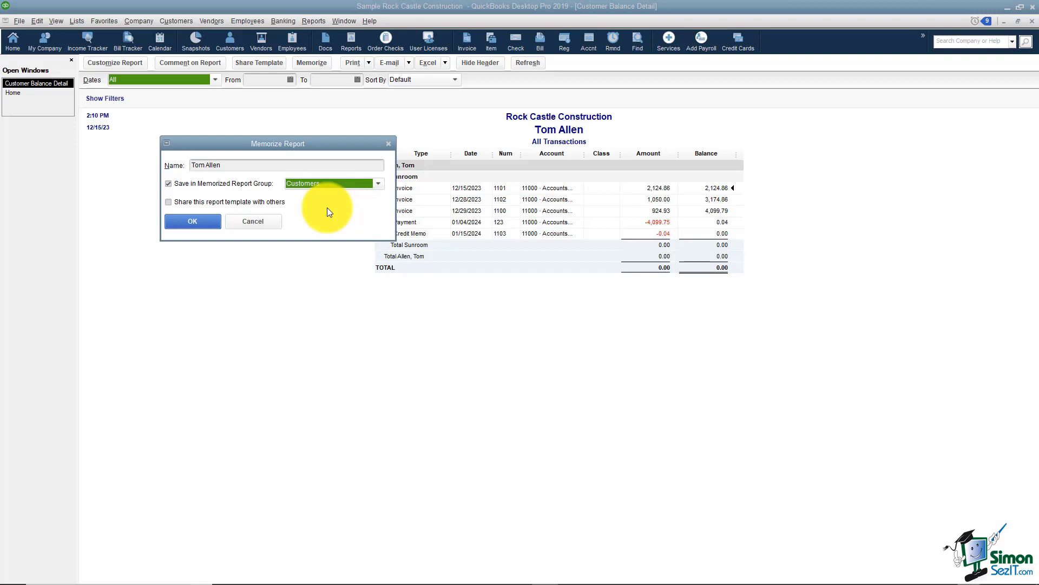
pyautogui.click(202, 223)
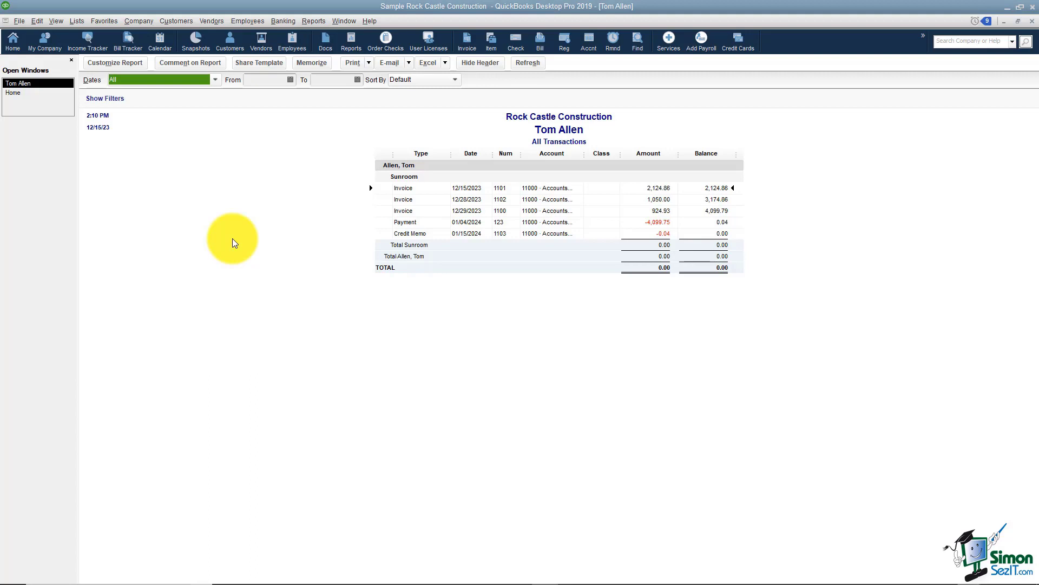
pyautogui.click(308, 23)
pyautogui.moveTo(314, 46)
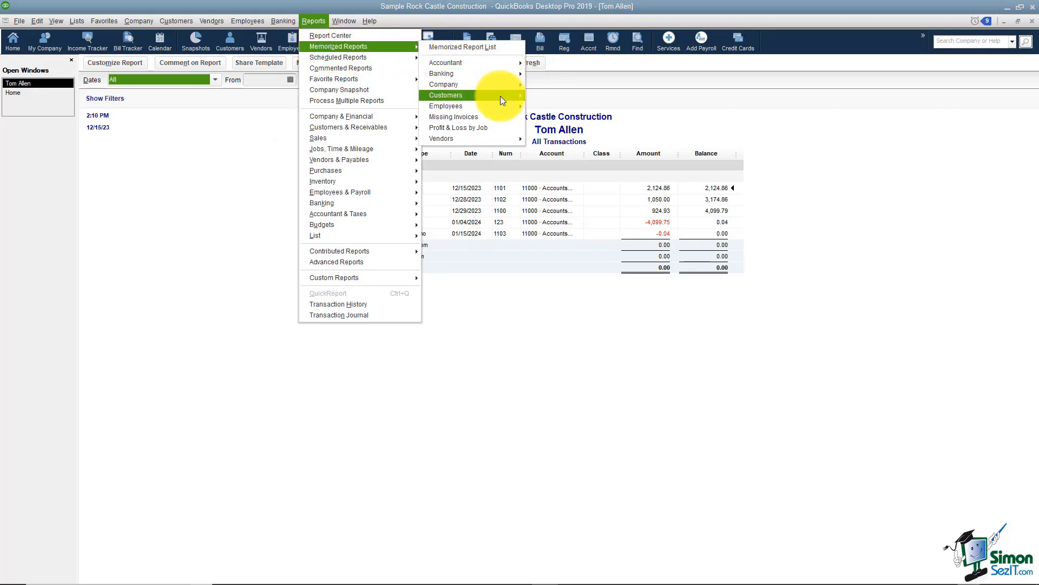
pyautogui.moveTo(500, 96)
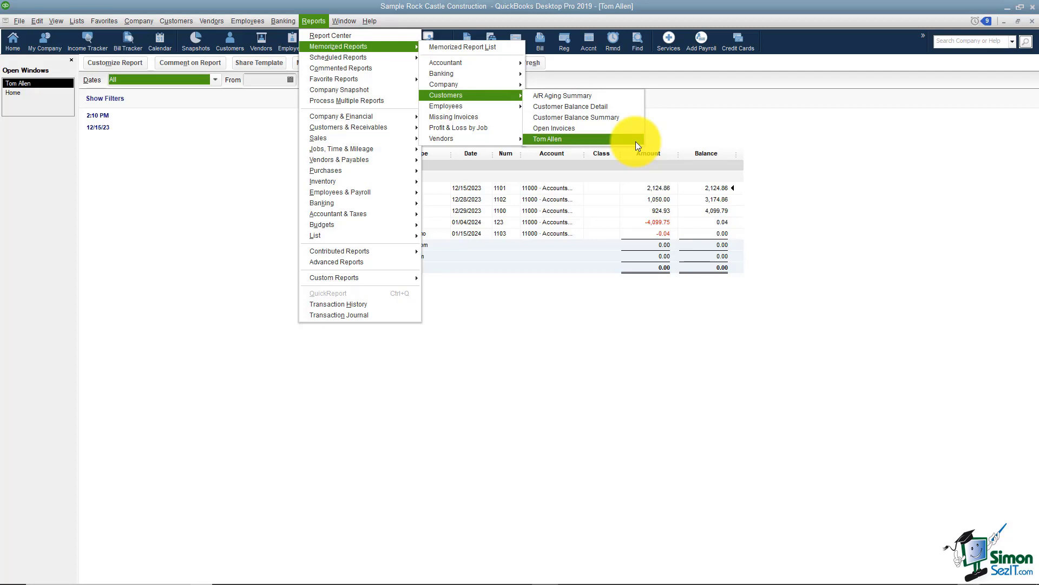
pyautogui.click(636, 141)
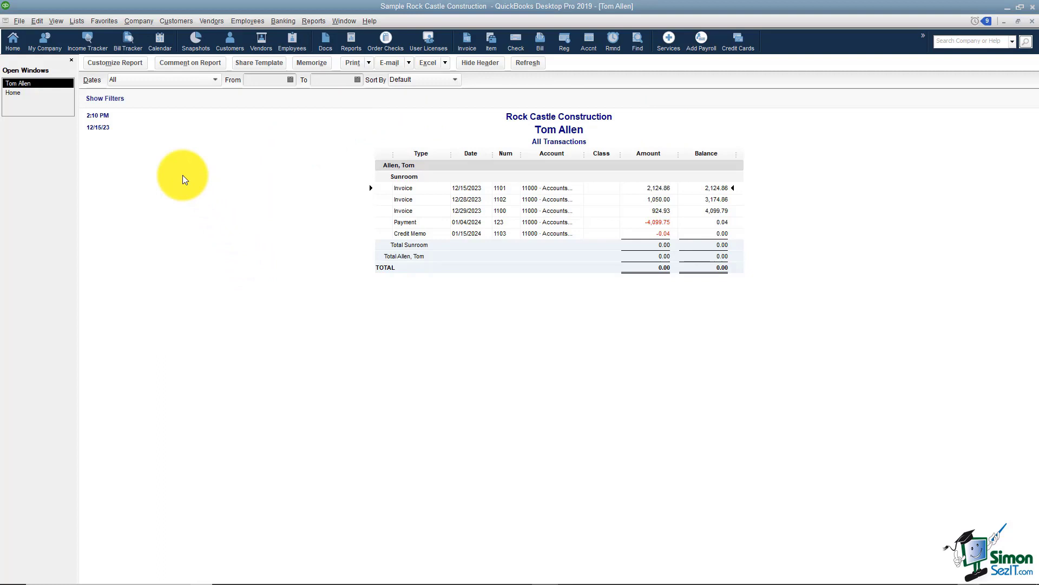
# Step: Add the open report to the icon bar as a customer-named shortcut using the scales image
pyautogui.click(56, 22)
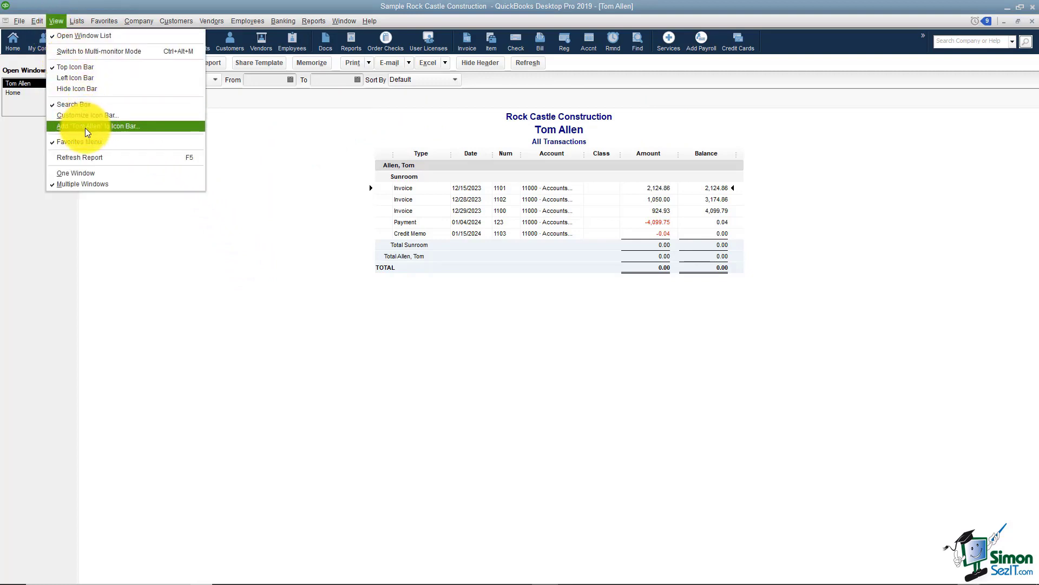
pyautogui.click(160, 125)
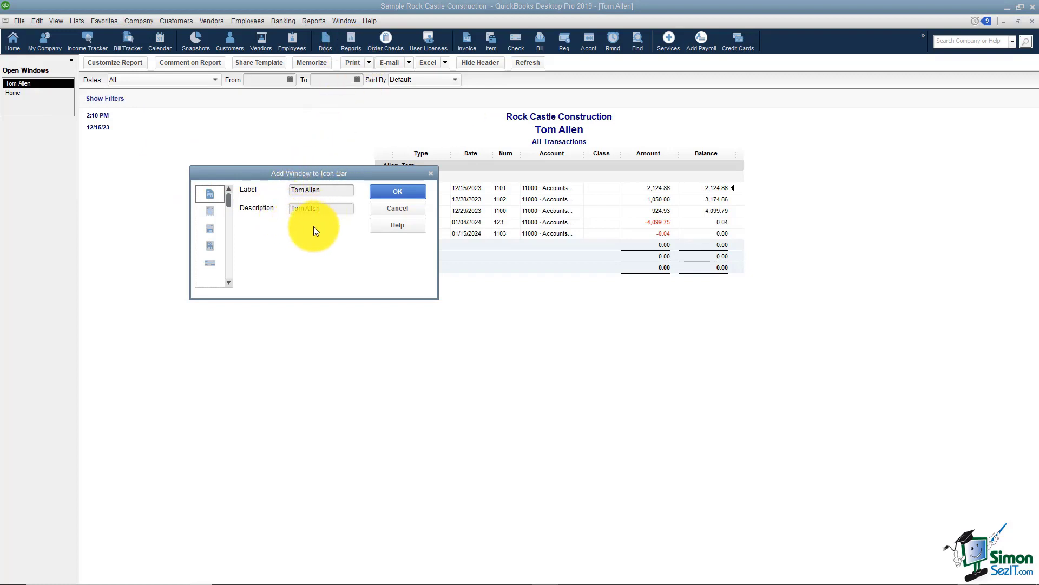
pyautogui.scroll(-5, 227, 282)
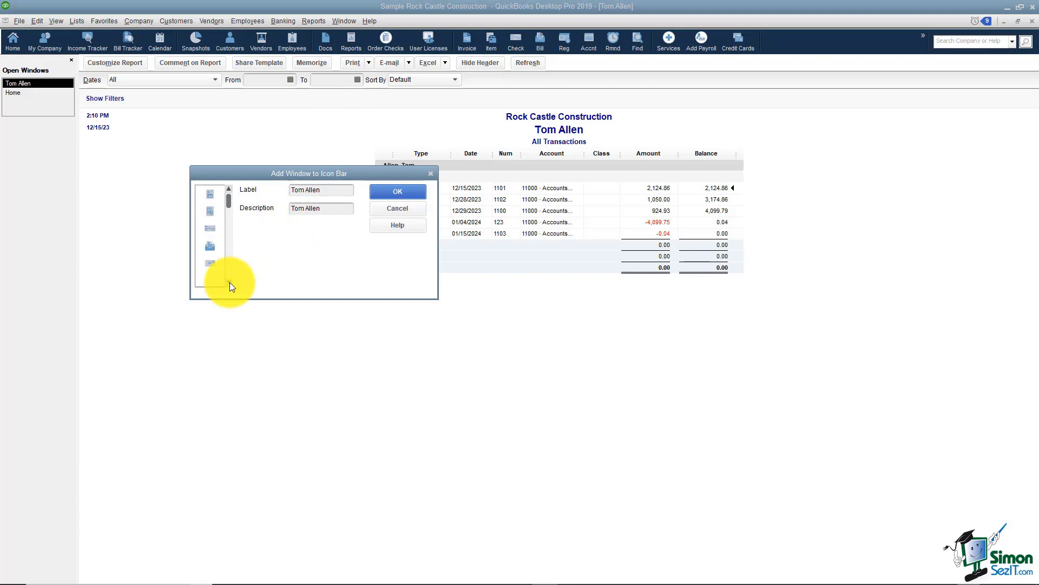
pyautogui.click(217, 261)
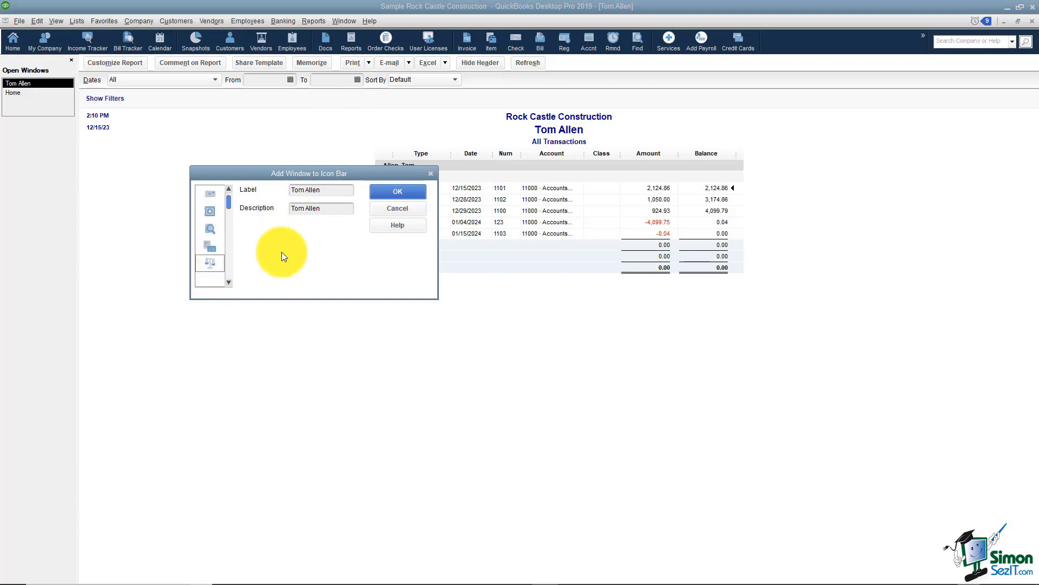
pyautogui.click(387, 192)
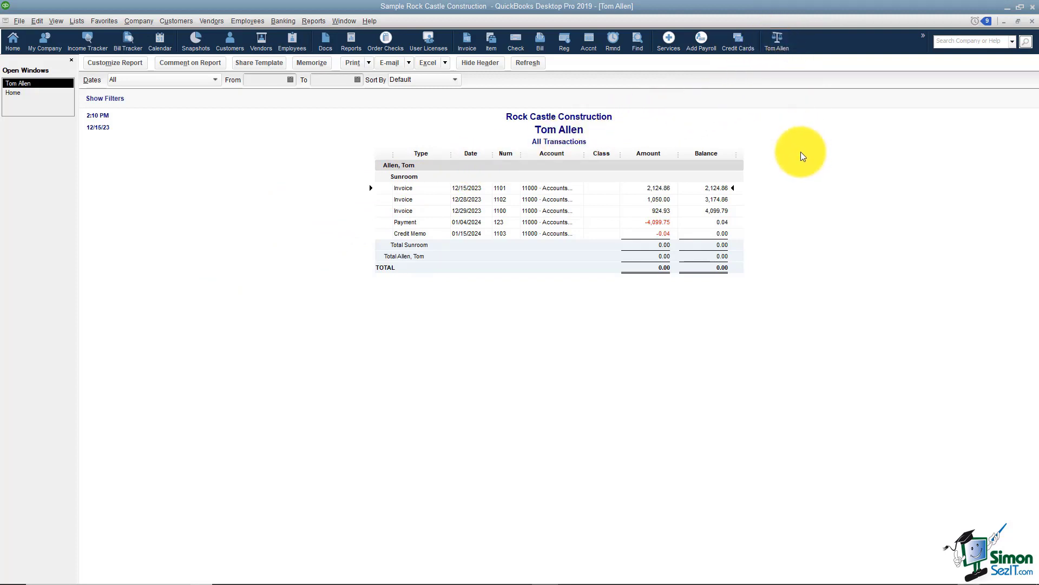
pyautogui.click(1032, 22)
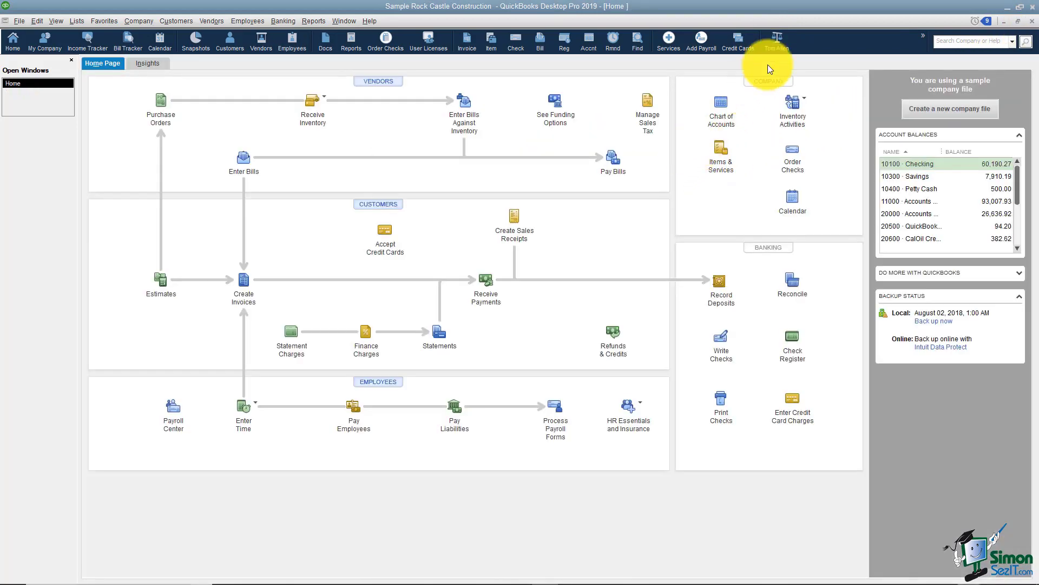
pyautogui.click(776, 44)
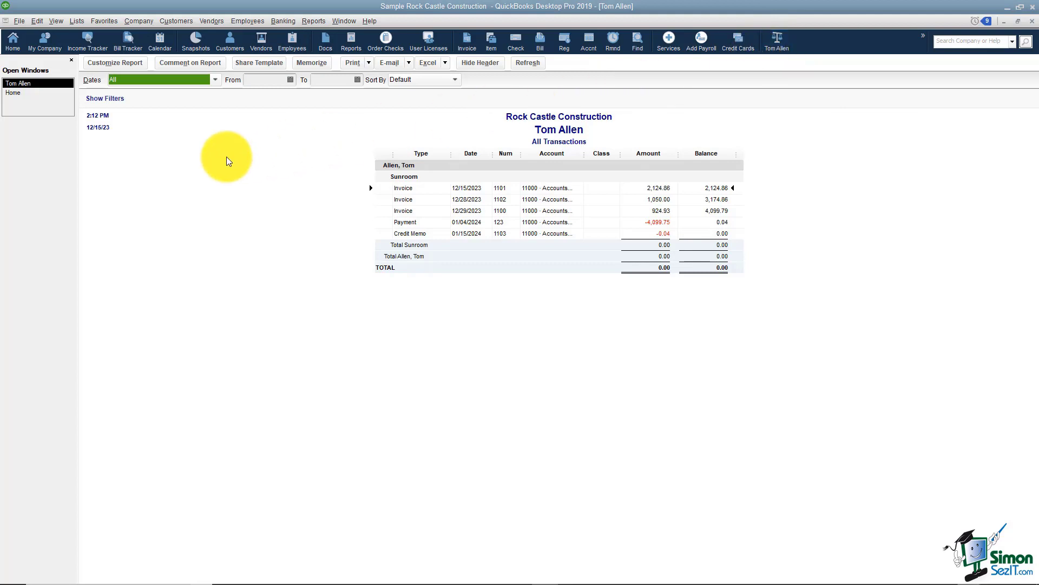
# Step: In Customize Icon Bar, move the customer report shortcut to just below Home
pyautogui.click(57, 20)
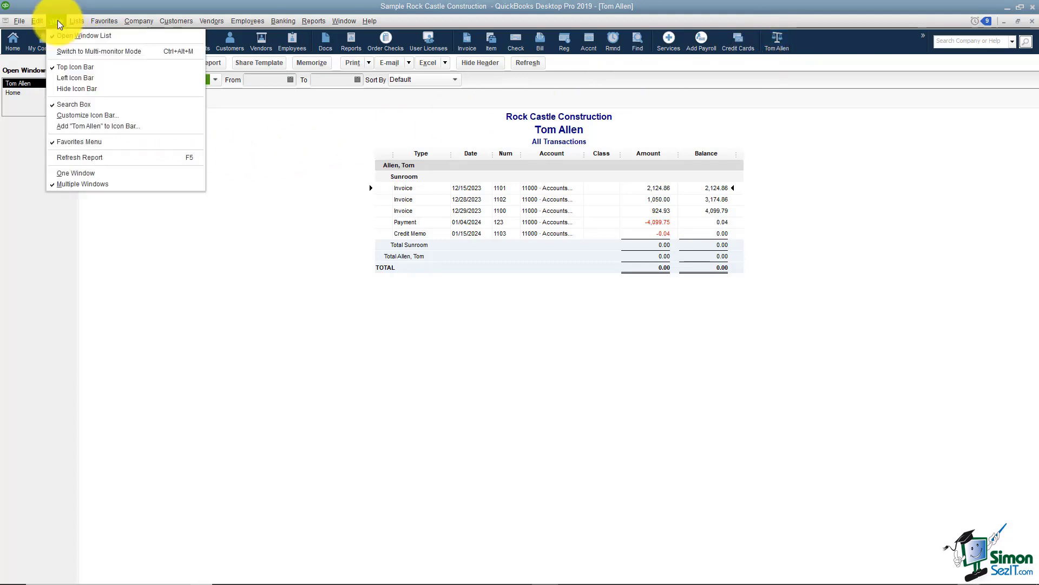
pyautogui.click(90, 116)
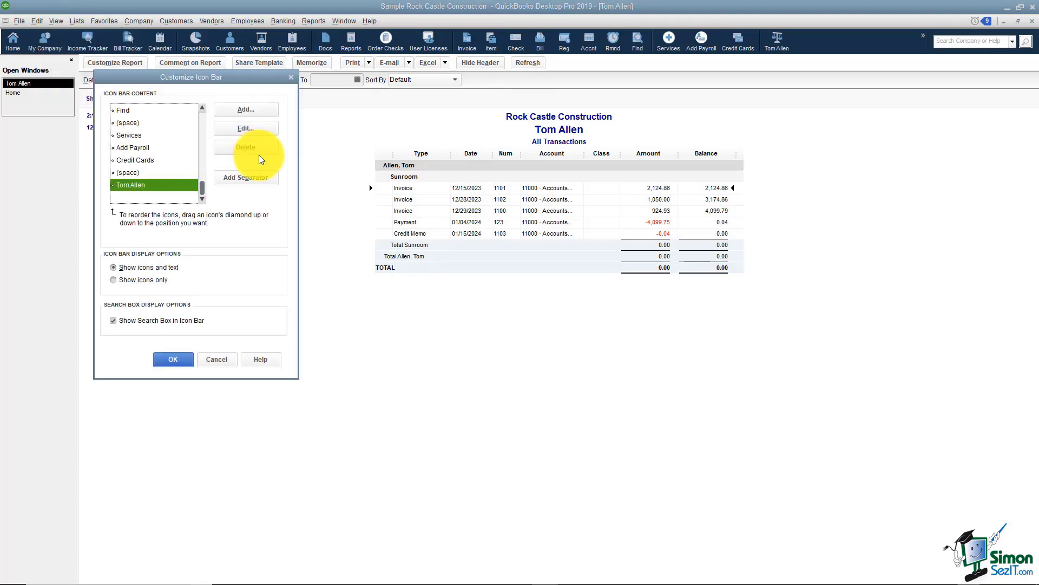
pyautogui.click(133, 186)
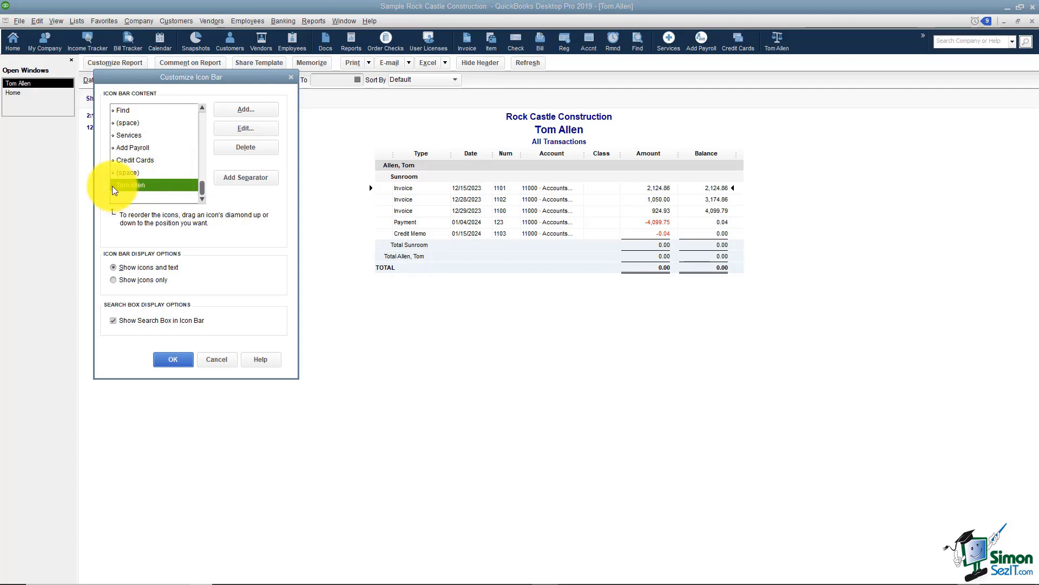
pyautogui.moveTo(113, 184); pyautogui.dragTo(124, 117)
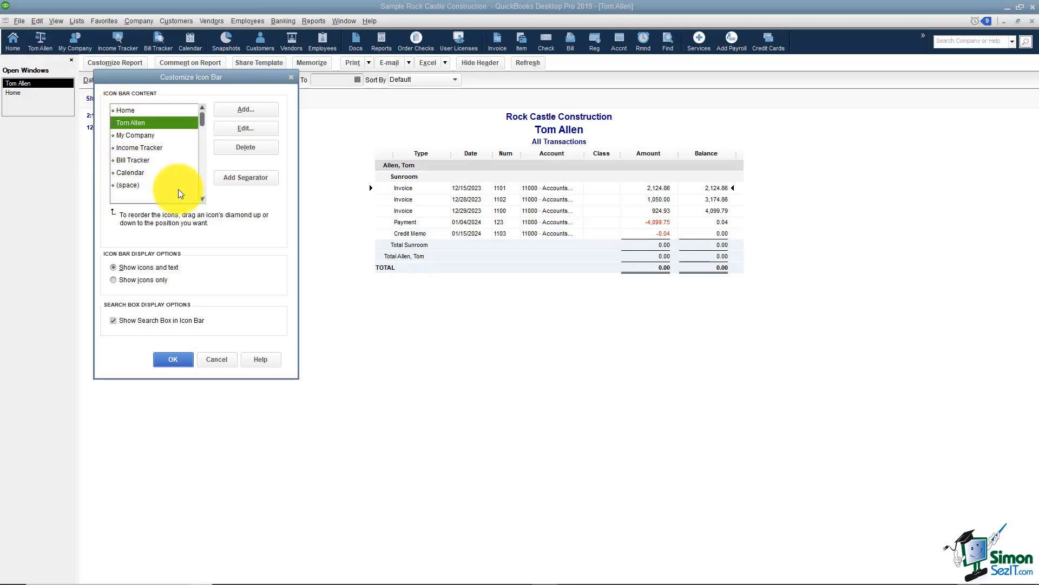
# Step: Delete Bill Tracker from the icon bar and apply the changes
pyautogui.click(147, 160)
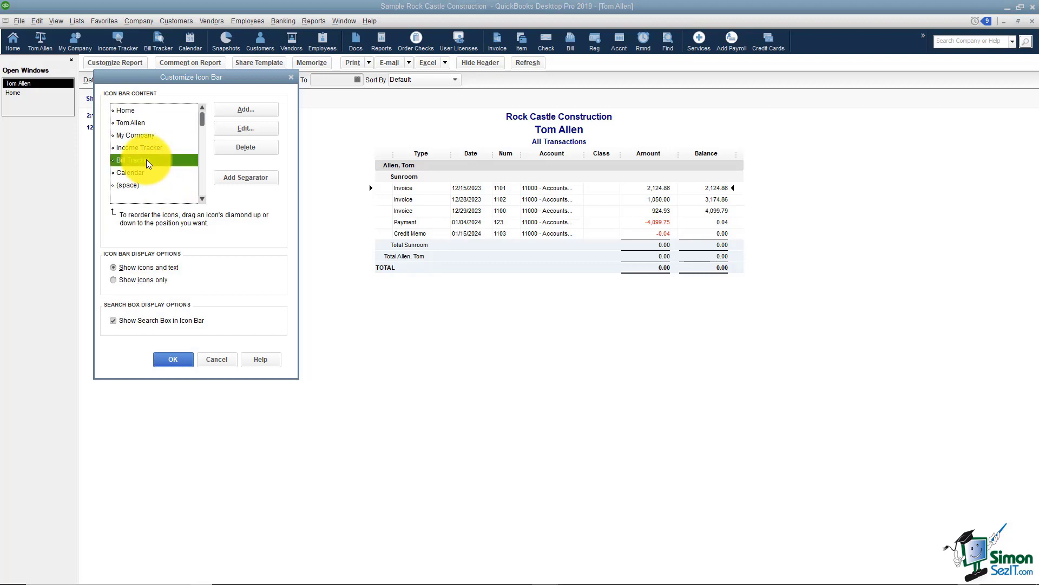
pyautogui.click(226, 149)
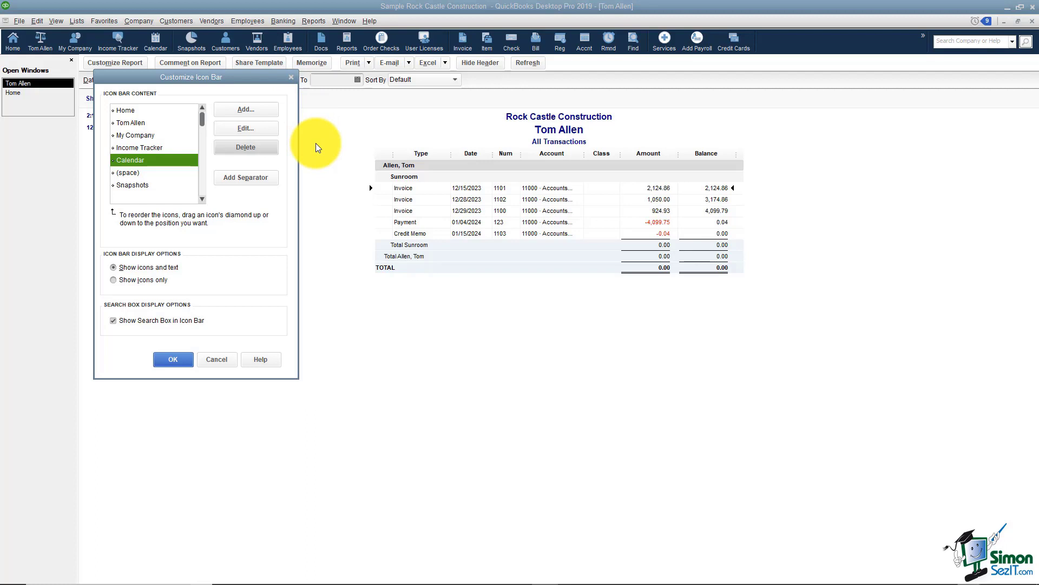
pyautogui.click(173, 359)
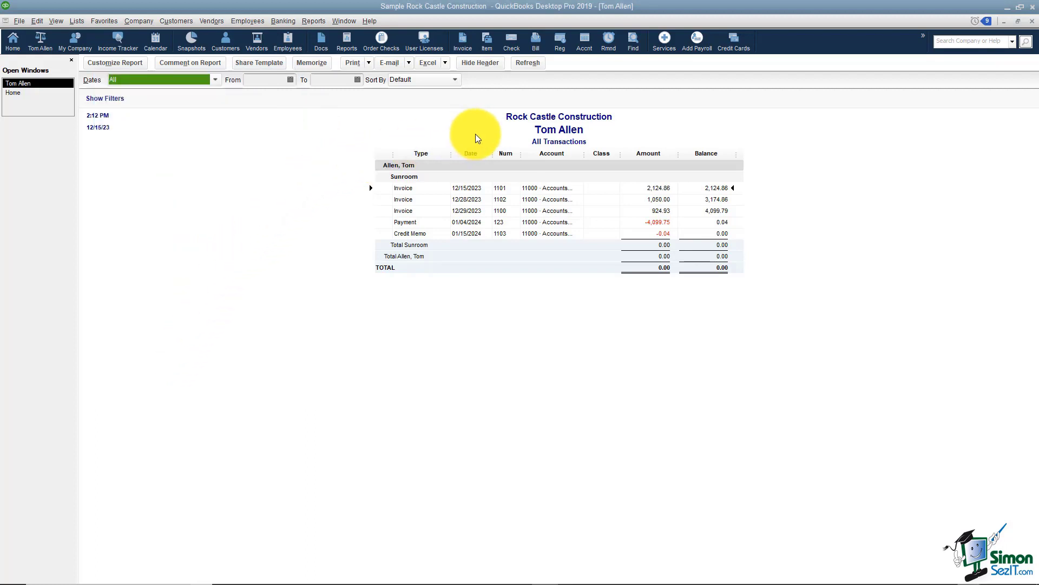